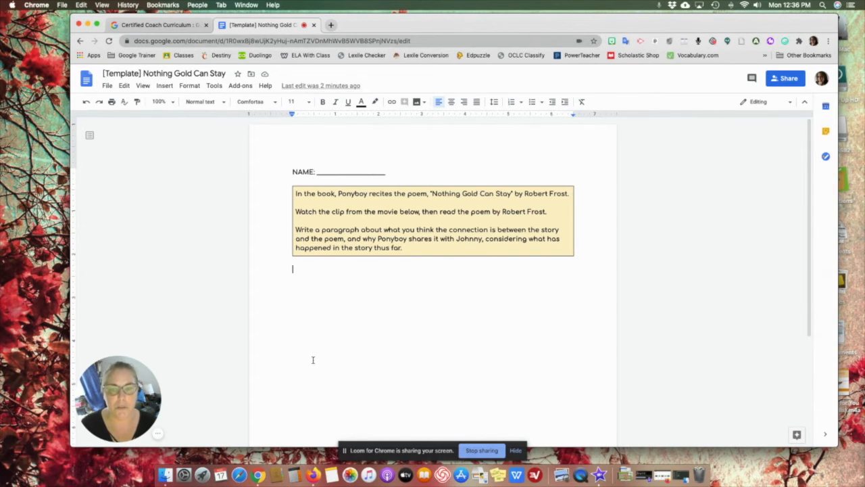
# Write the opening sentence The poem "Nothing Gold Can Stay" by Robert Frost may mean... below the yellow instruction box
pyautogui.doubleClick(302, 276)
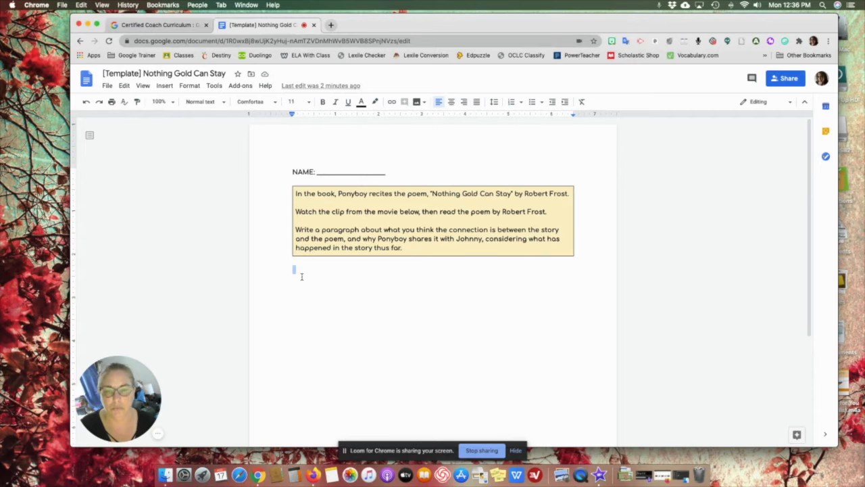
pyautogui.write('The poem "Nothing God')
pyautogui.press('BackSpace')
pyautogui.write('ld Can Stay" ')
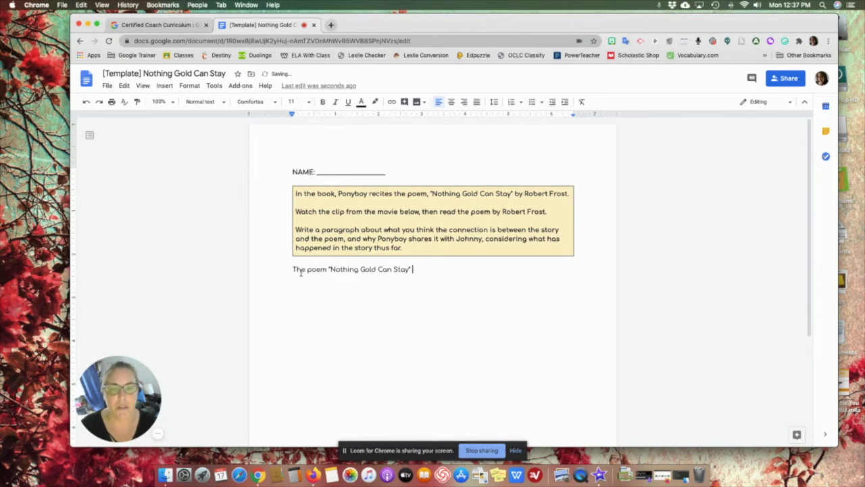
pyautogui.write('by Robert ')
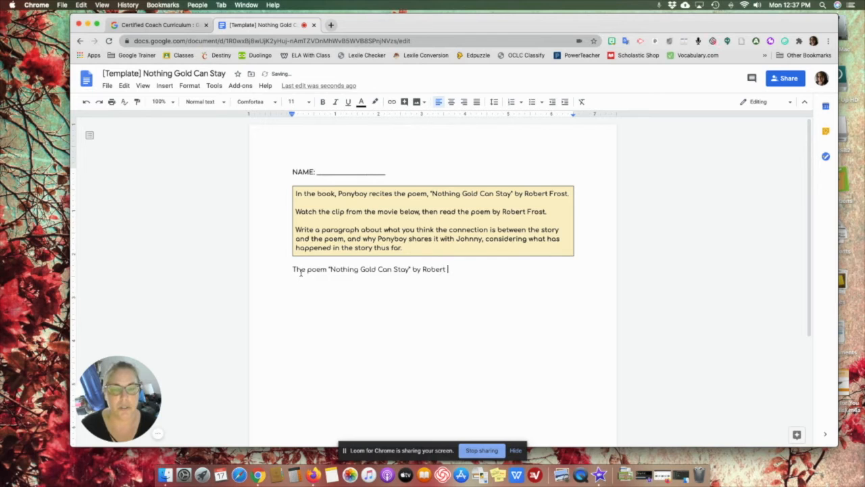
pyautogui.write('Frost may mean...')
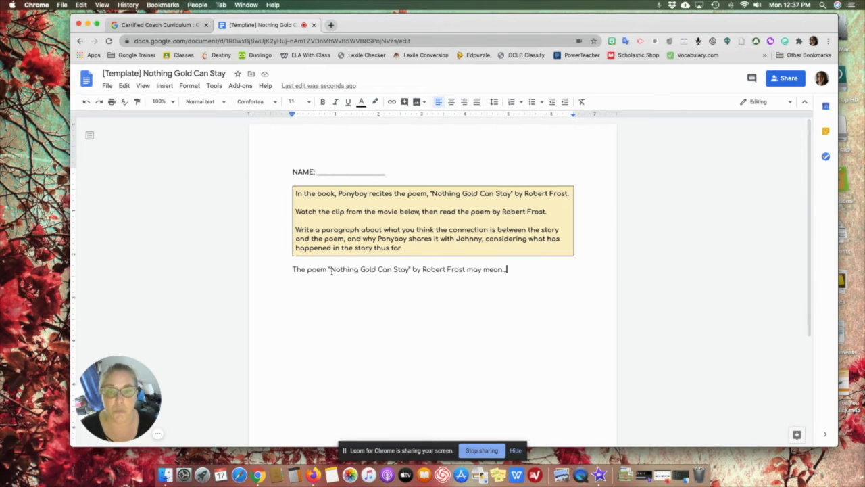
# Look up the poem "Nothing Gold Can Stay" with Explore and review its web, image and Drive results
pyautogui.moveTo(330, 270); pyautogui.dragTo(408, 272)
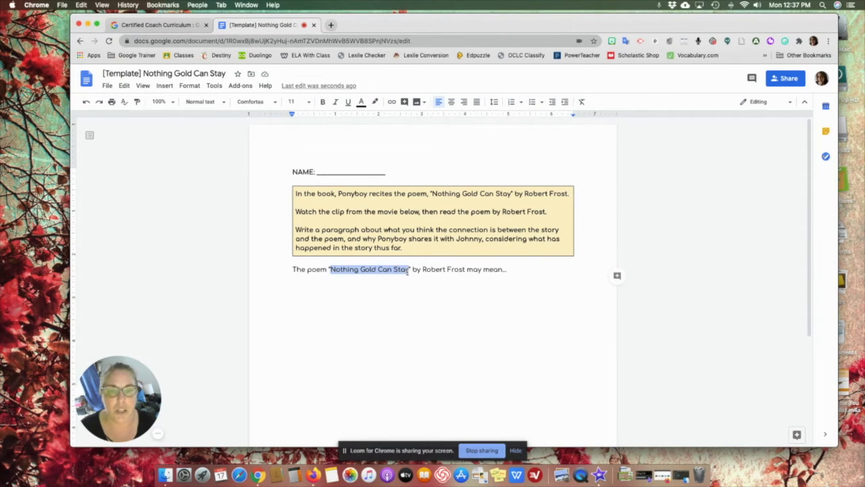
pyautogui.click(786, 437)
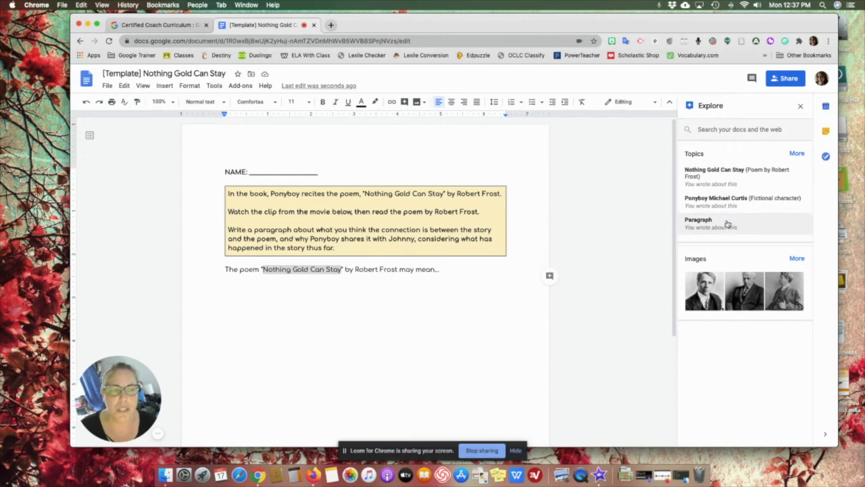
pyautogui.click(716, 177)
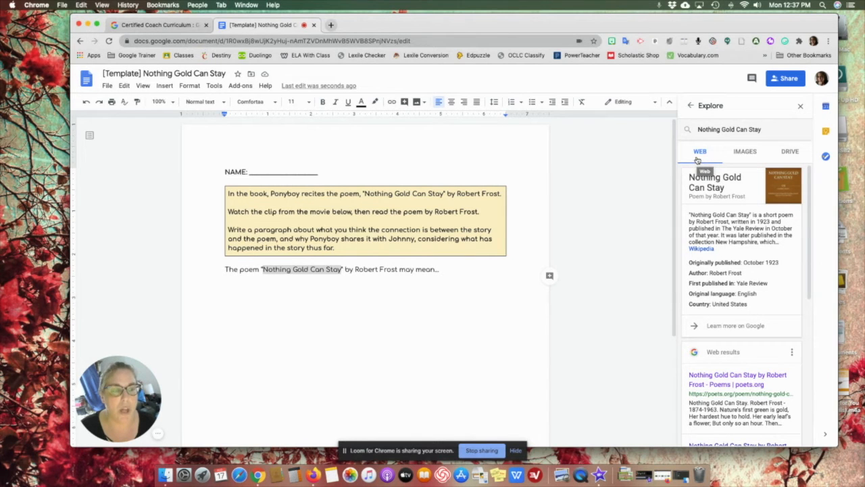
pyautogui.click(740, 161)
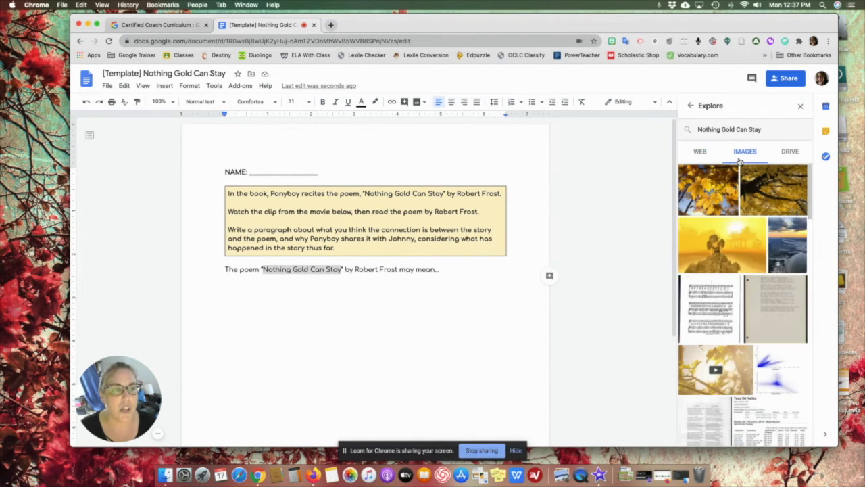
pyautogui.click(791, 157)
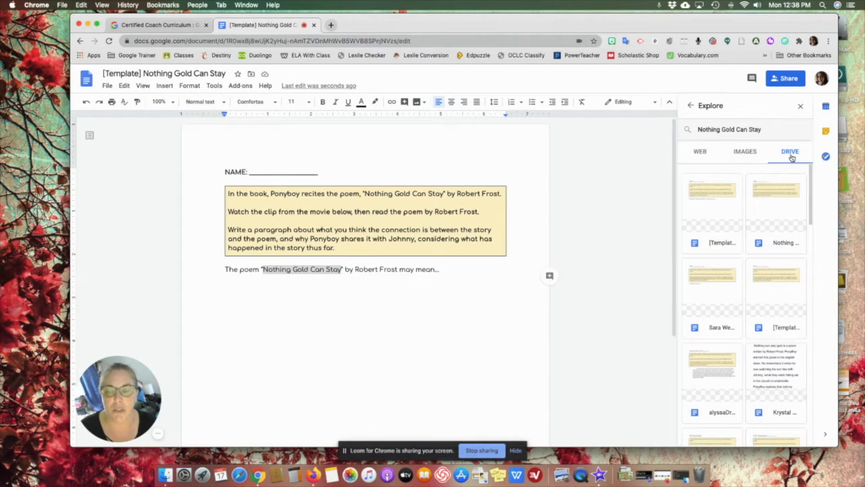
pyautogui.click(699, 155)
# Open the poets.org web result for "Nothing Gold Can Stay" and read the poem
pyautogui.scroll(-2, 622, 332)
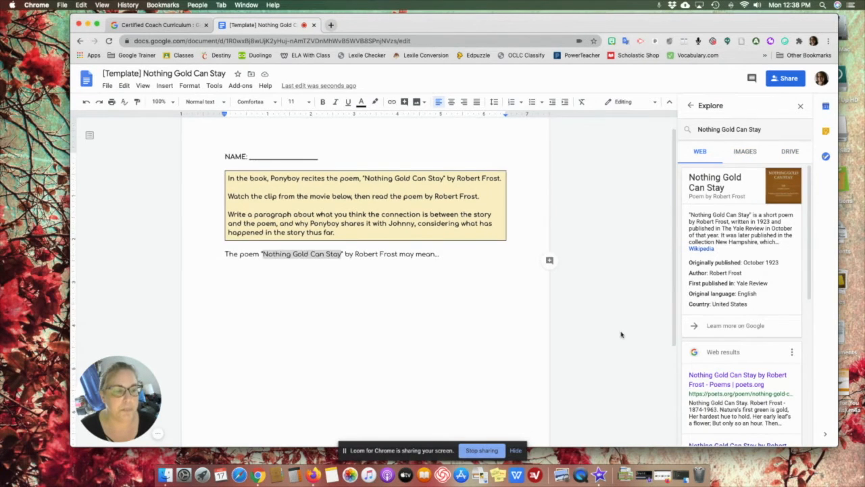
pyautogui.scroll(1, 439, 281)
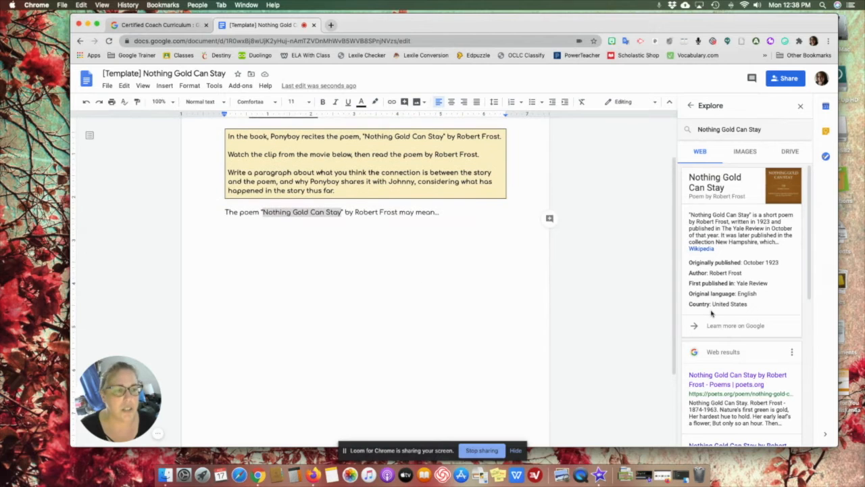
pyautogui.scroll(-2, 711, 313)
pyautogui.scroll(-1, 711, 313)
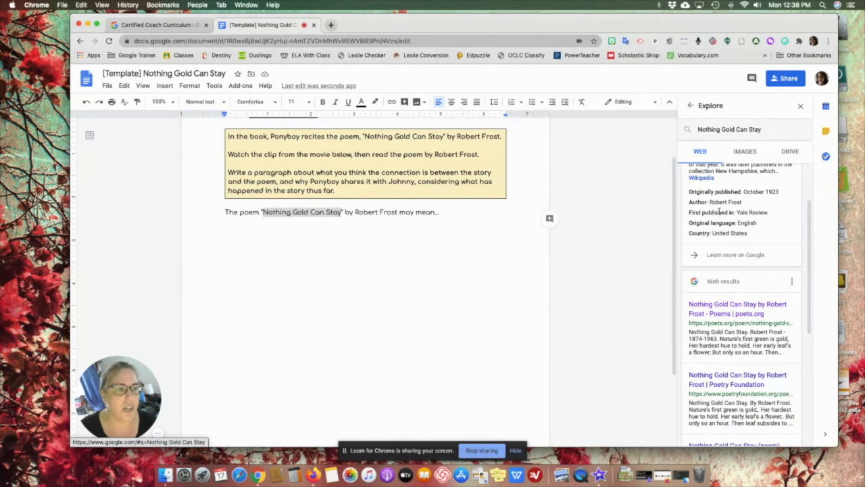
pyautogui.scroll(-1, 711, 305)
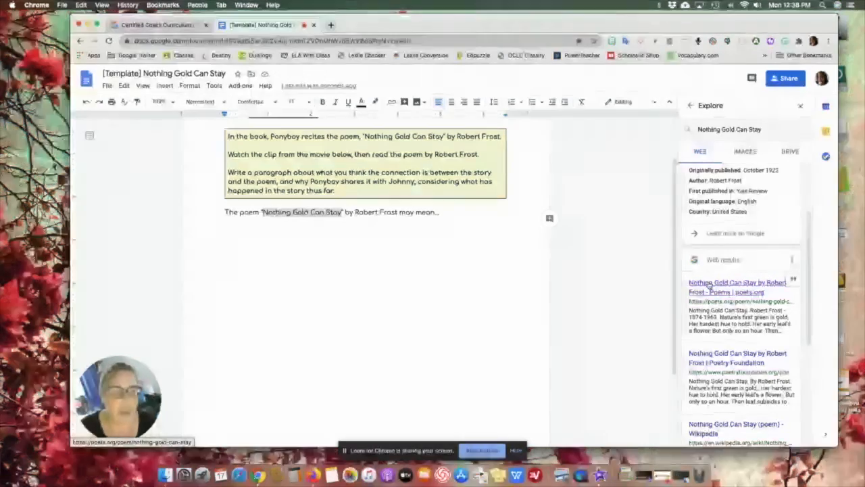
pyautogui.click(709, 284)
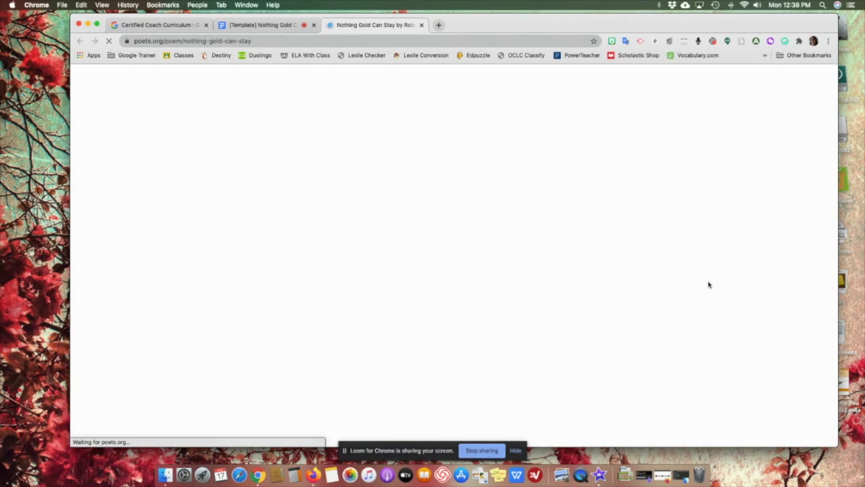
pyautogui.scroll(-5, 413, 336)
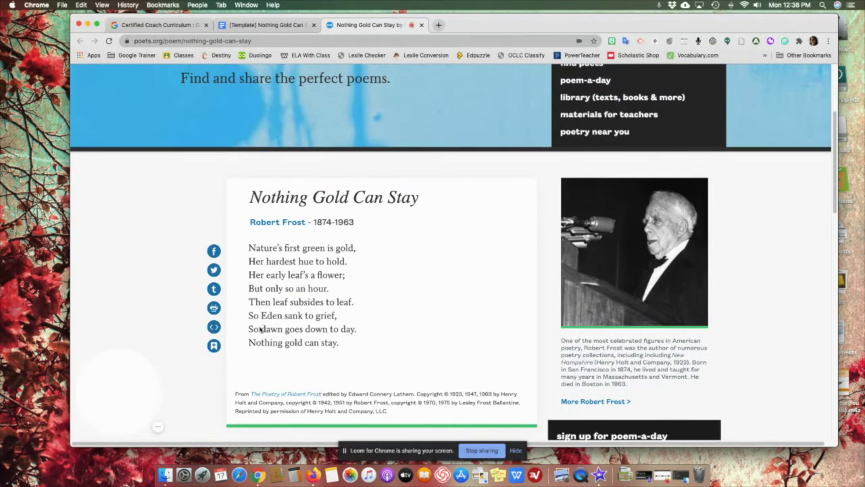
pyautogui.scroll(-7, 371, 342)
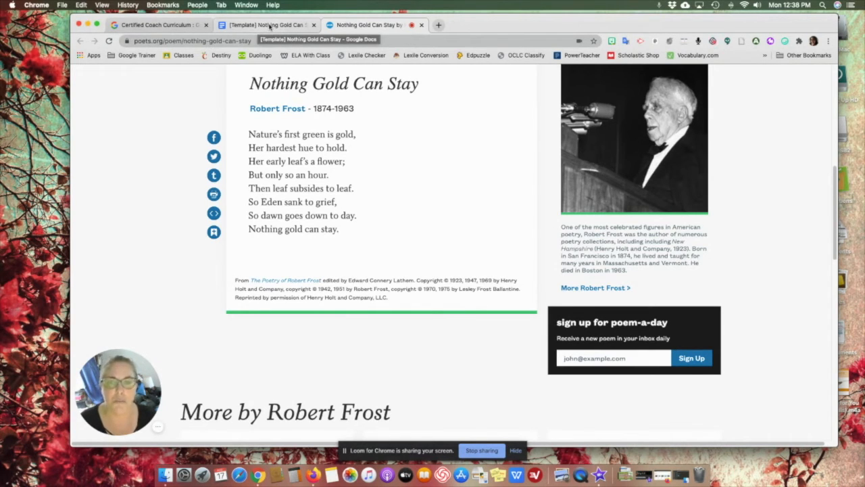
# Back in the document, cite the poets.org result as a footnote right after the poem's title and check the footnote
pyautogui.click(271, 26)
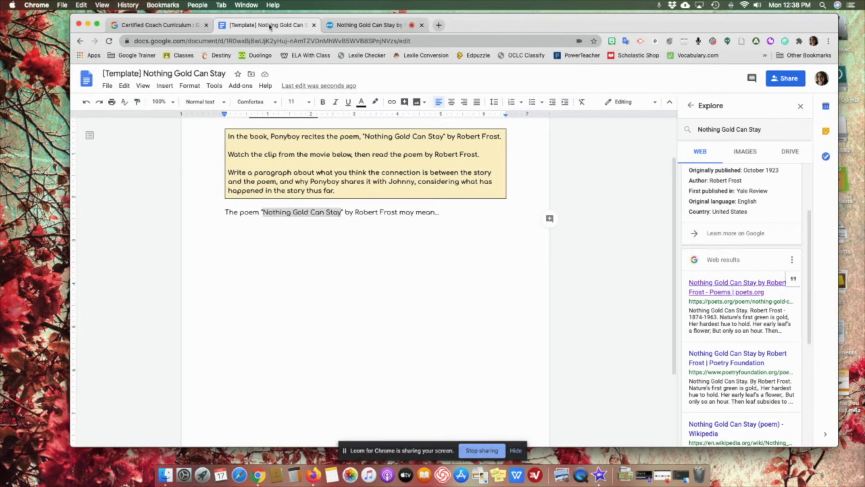
pyautogui.click(344, 212)
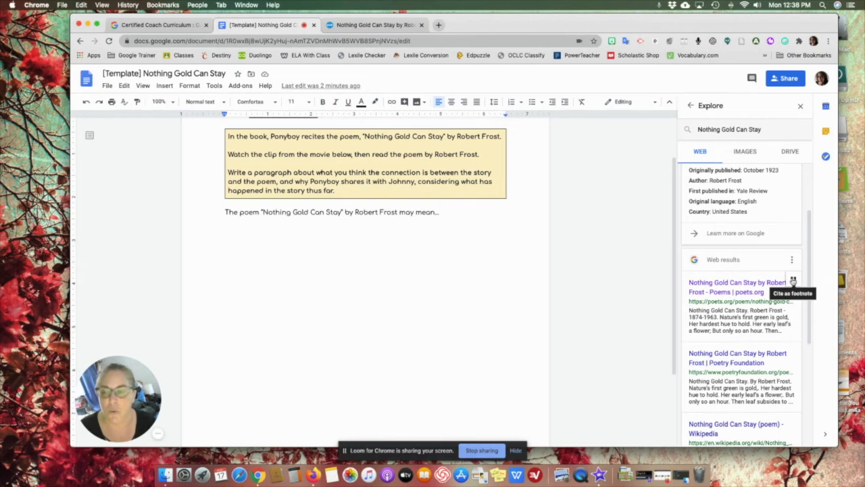
pyautogui.click(793, 282)
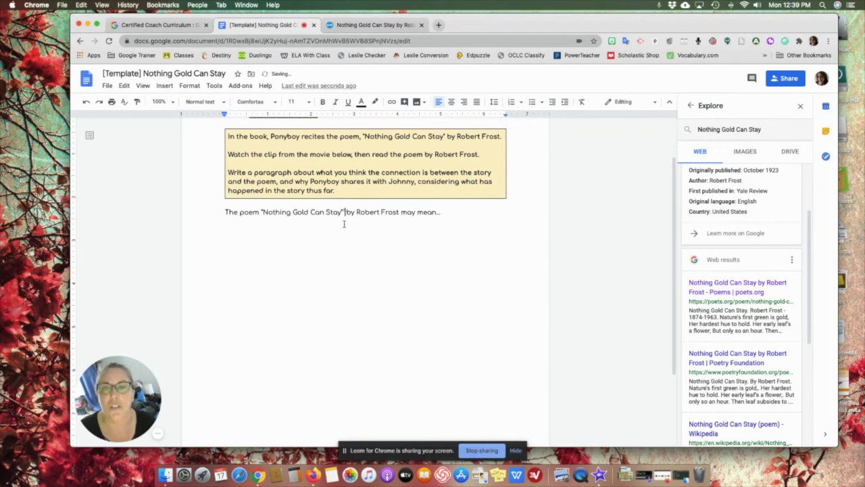
pyautogui.click(363, 213)
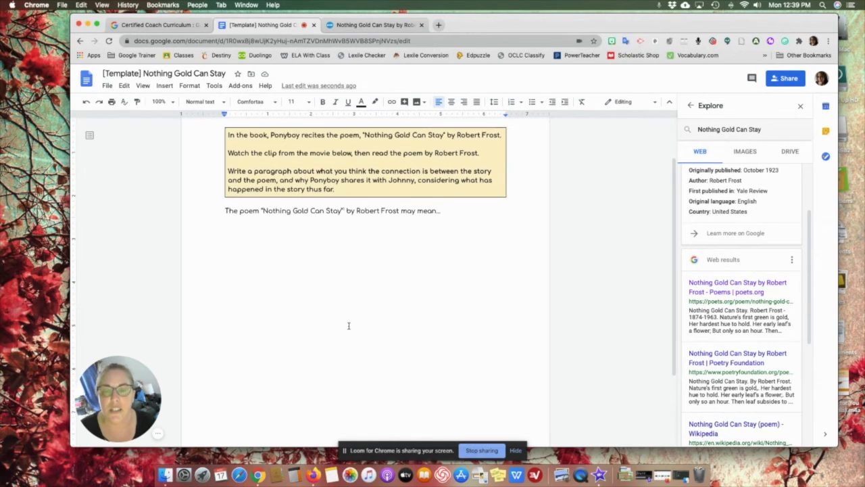
pyautogui.scroll(-4, 348, 325)
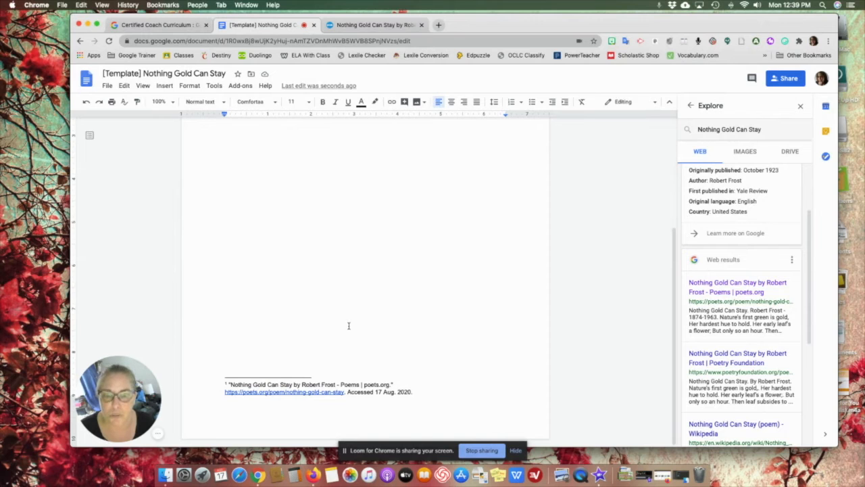
pyautogui.scroll(4, 349, 326)
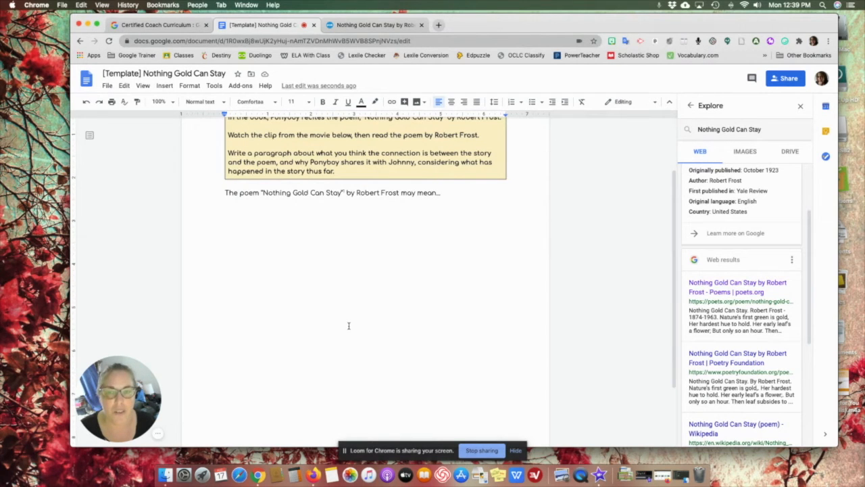
pyautogui.scroll(-3, 349, 326)
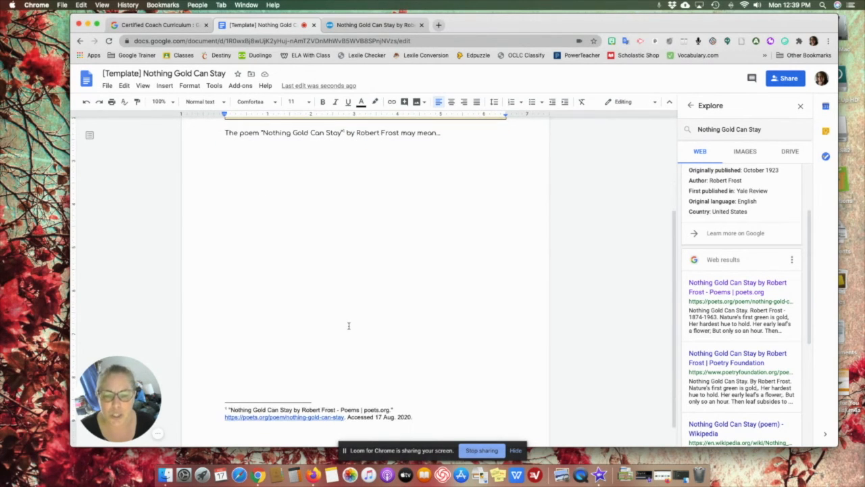
# Add a new line below the opening sentence and search Explore for Robert Frost
pyautogui.click(463, 256)
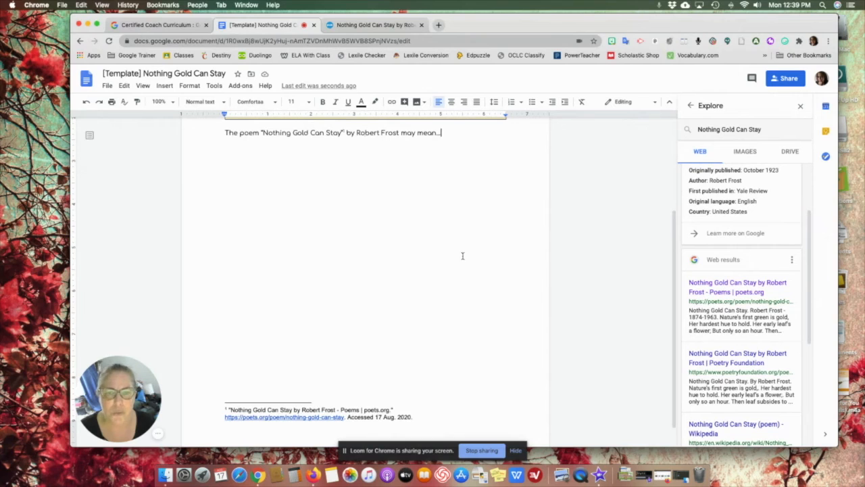
pyautogui.press('Return')
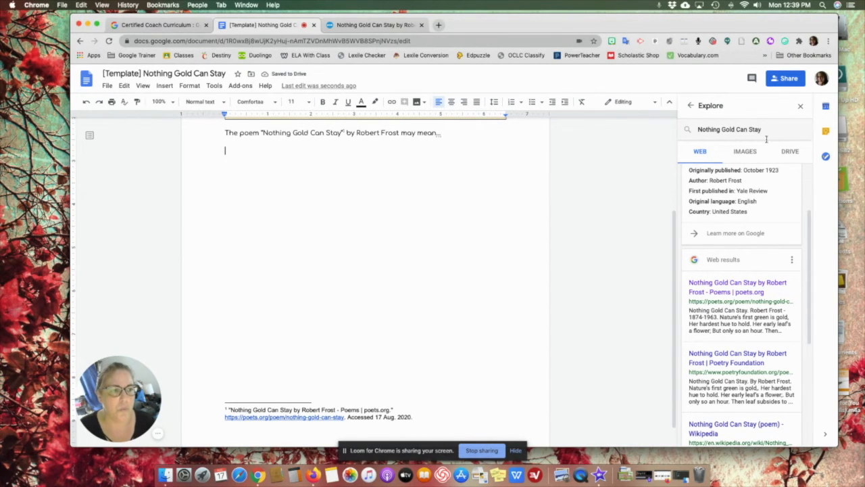
pyautogui.click(725, 125)
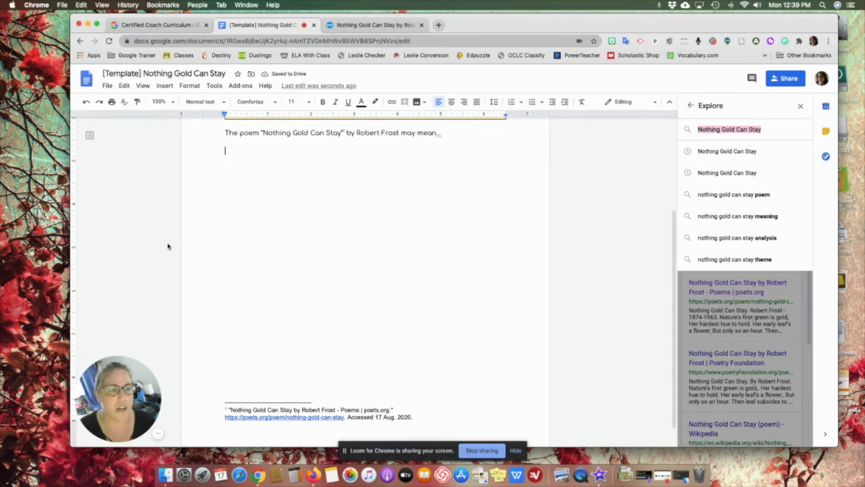
pyautogui.scroll(3, 203, 250)
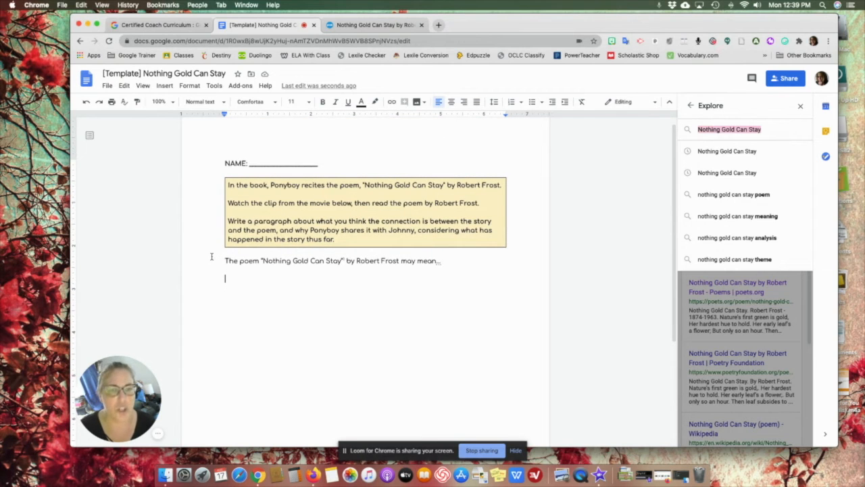
pyautogui.write('Rob')
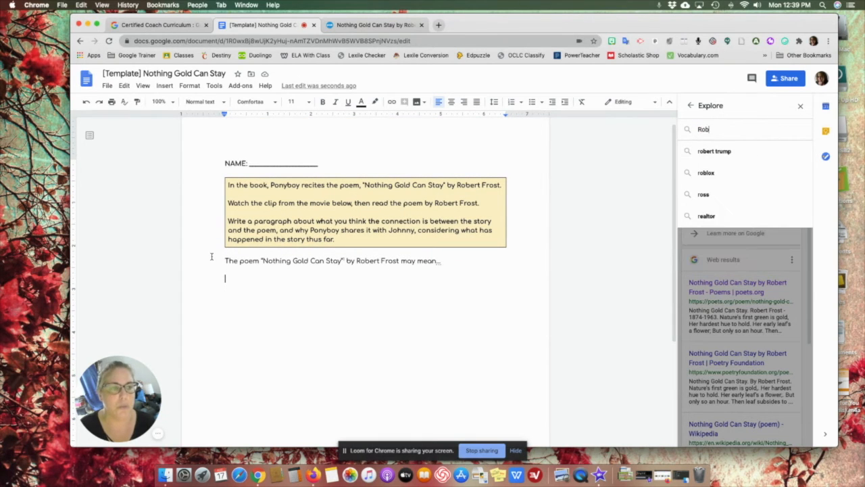
pyautogui.write('ert Frost')
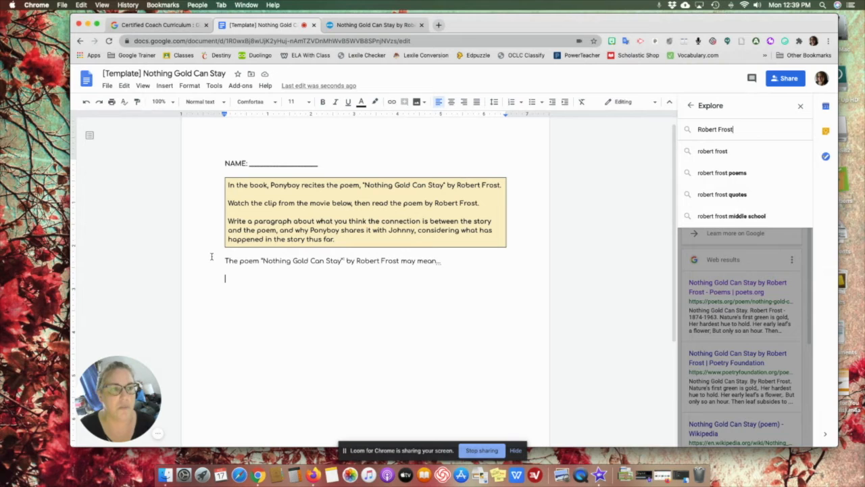
pyautogui.press('Return')
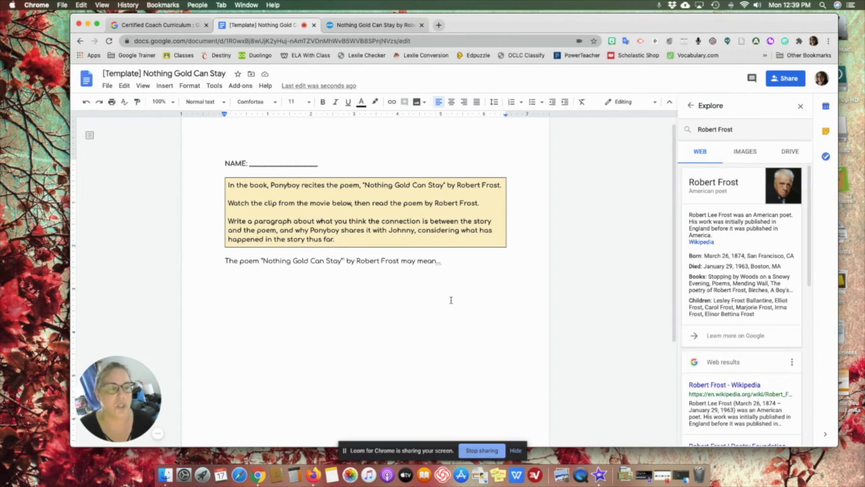
# Insert the first Robert Frost portrait from the Explore image results on the new line and shrink it to about 3 inches wide
pyautogui.click(746, 152)
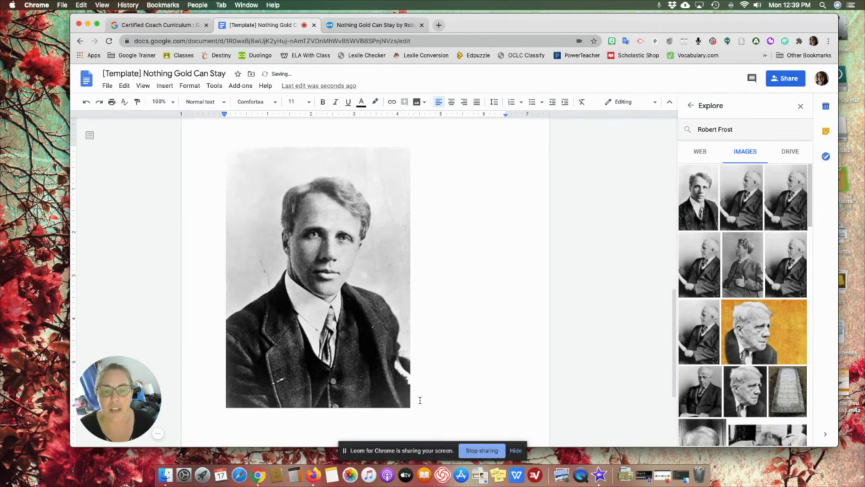
pyautogui.click(407, 405)
pyautogui.moveTo(408, 405); pyautogui.dragTo(353, 298)
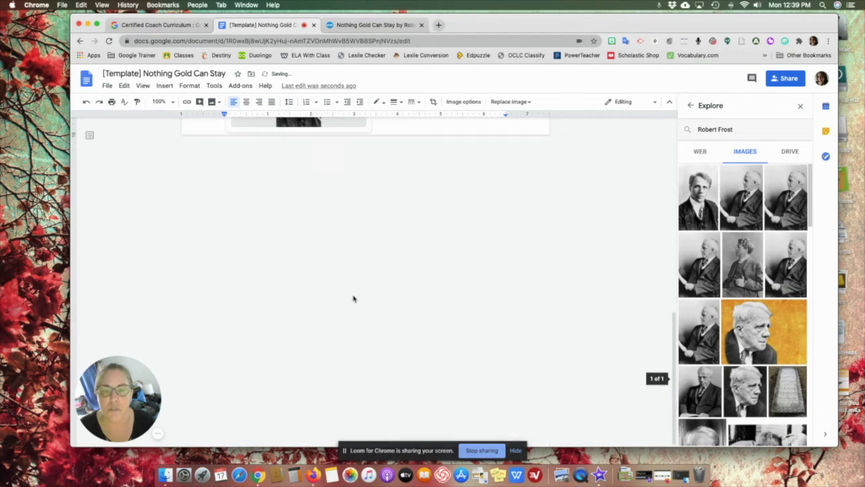
# Examine the source link attached to the inserted Robert Frost portrait
pyautogui.scroll(3, 381, 323)
pyautogui.scroll(2, 344, 259)
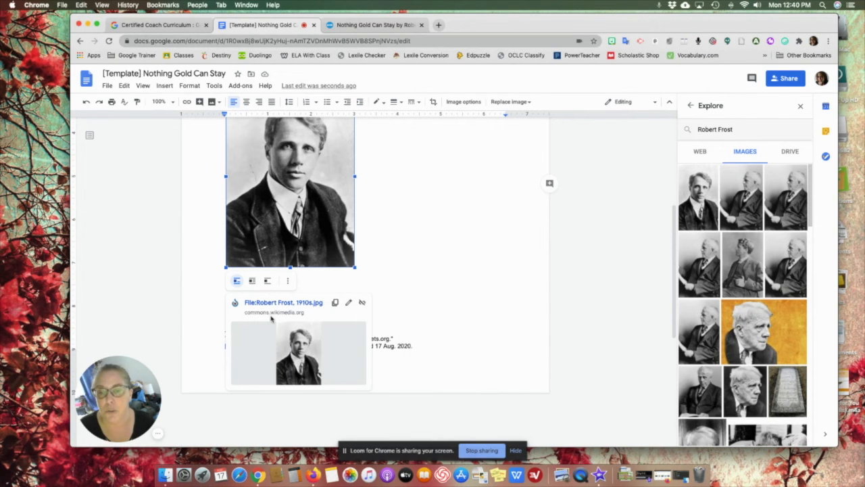
pyautogui.click(423, 264)
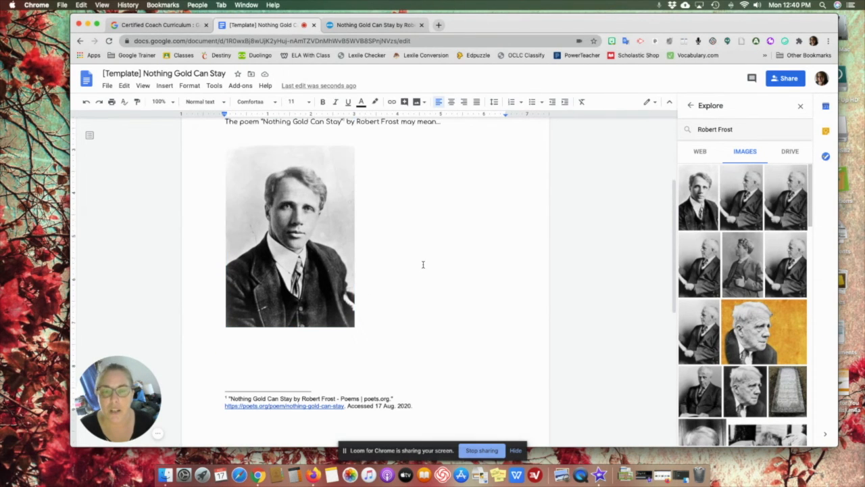
pyautogui.click(332, 273)
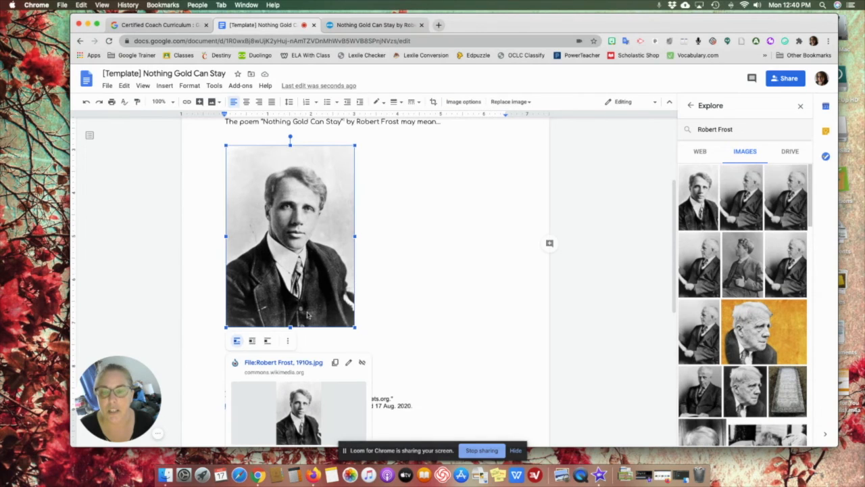
pyautogui.click(394, 330)
pyautogui.scroll(1, 394, 330)
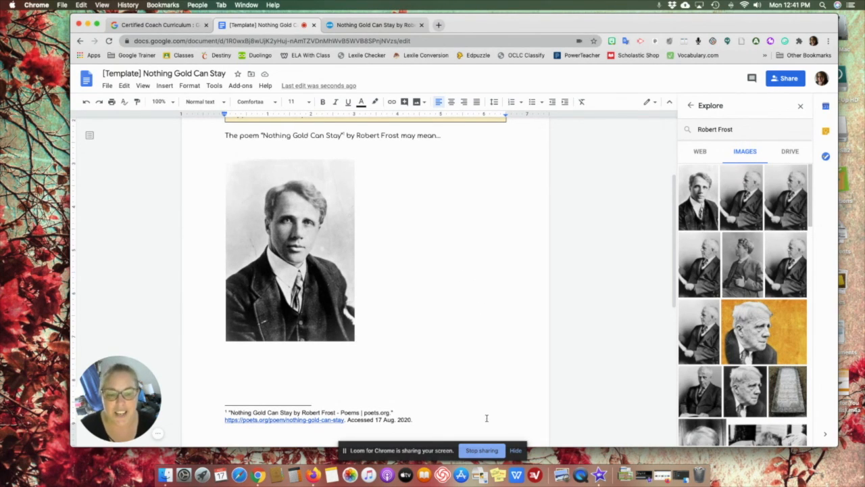
pyautogui.click(482, 451)
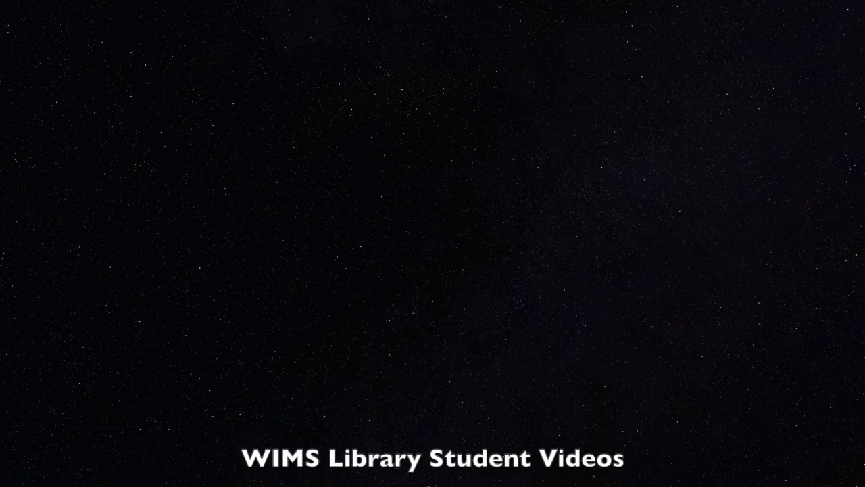